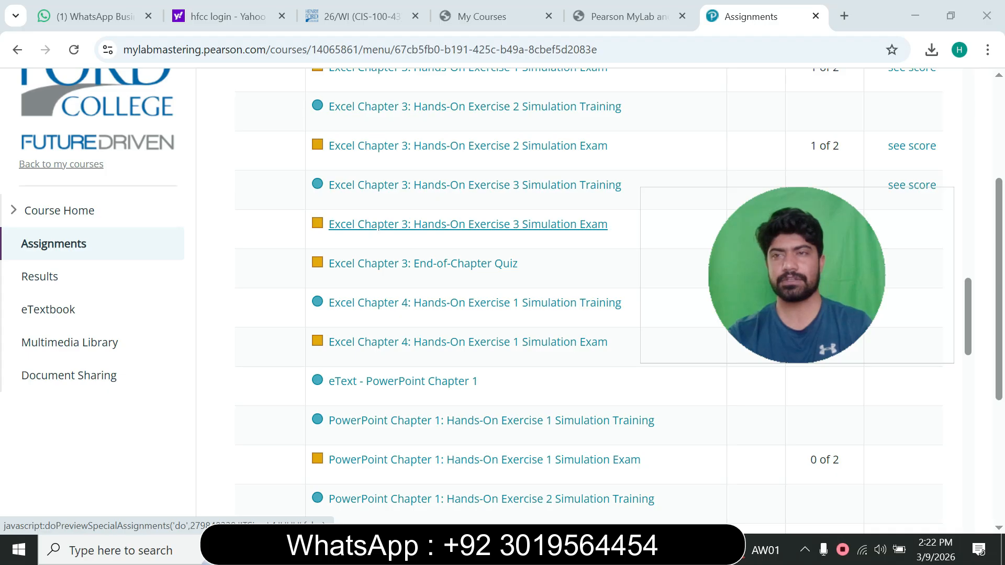
Step: Open the Excel Chapter 3: Hands-On Exercise 3 Simulation Exam from the assignments list
scroll(471, 288, "up", 3)
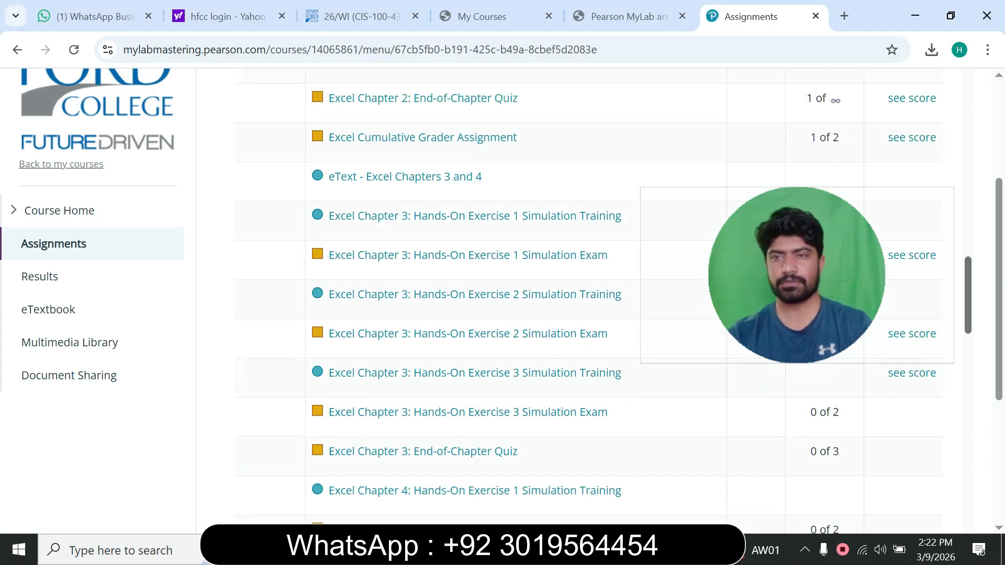
scroll(471, 298, "down", 2)
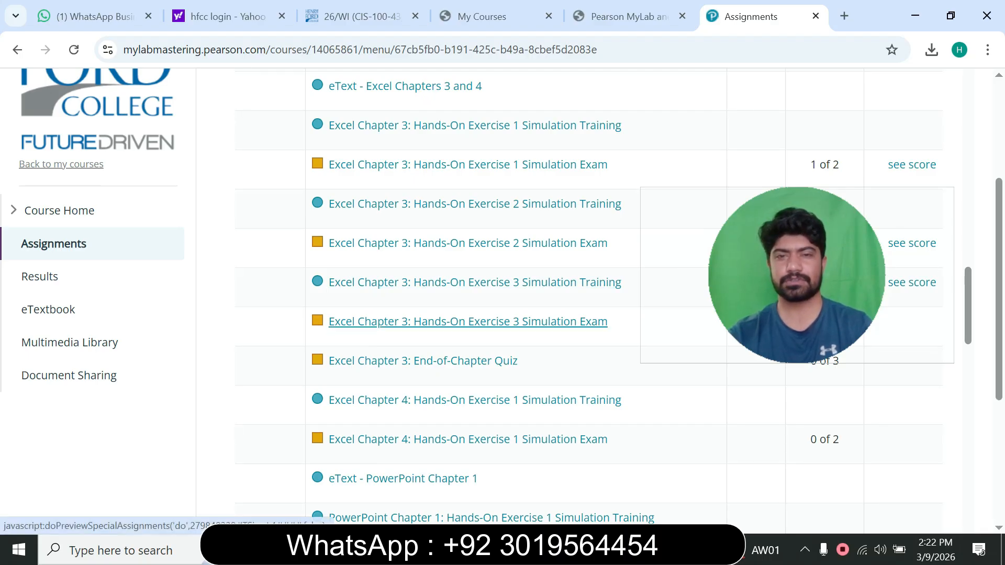
left_click(468, 321)
left_click_drag(796, 275, 621, 197)
left_click(861, 13)
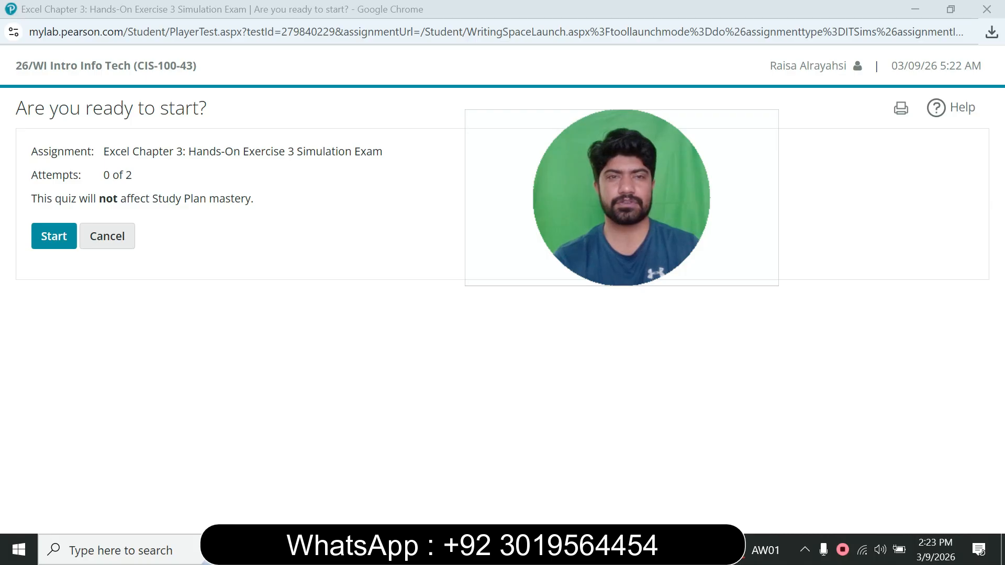
Step: Start the Hands-On Exercise 3 Simulation Exam attempt and maximize its simulation window
left_click_drag(104, 151, 326, 151)
left_click(325, 152)
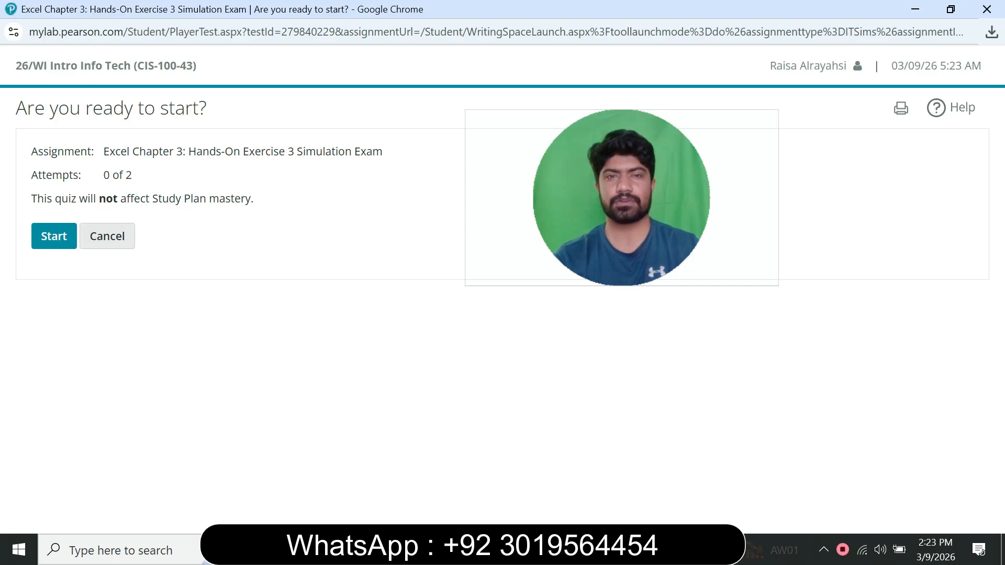
left_click(54, 236)
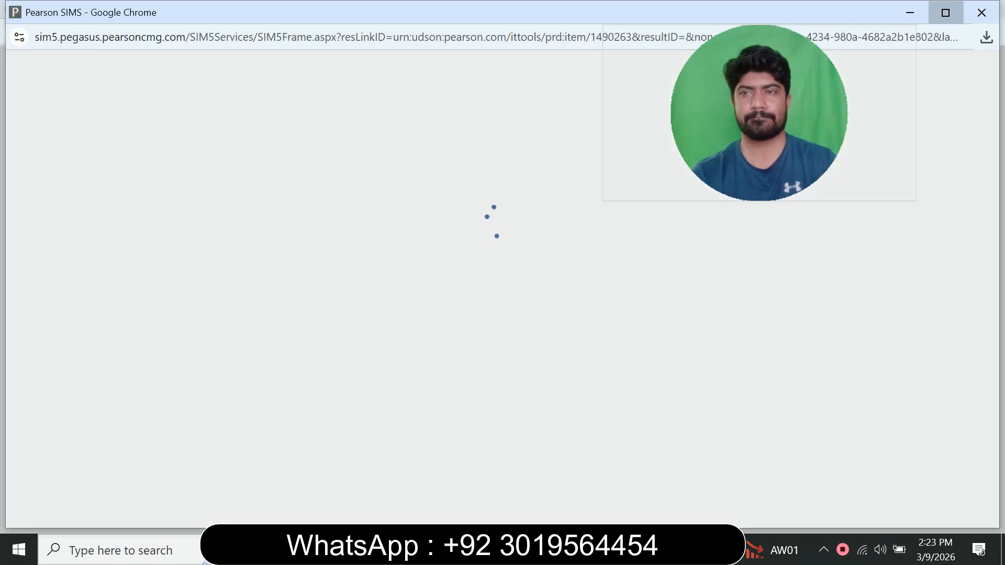
left_click(945, 13)
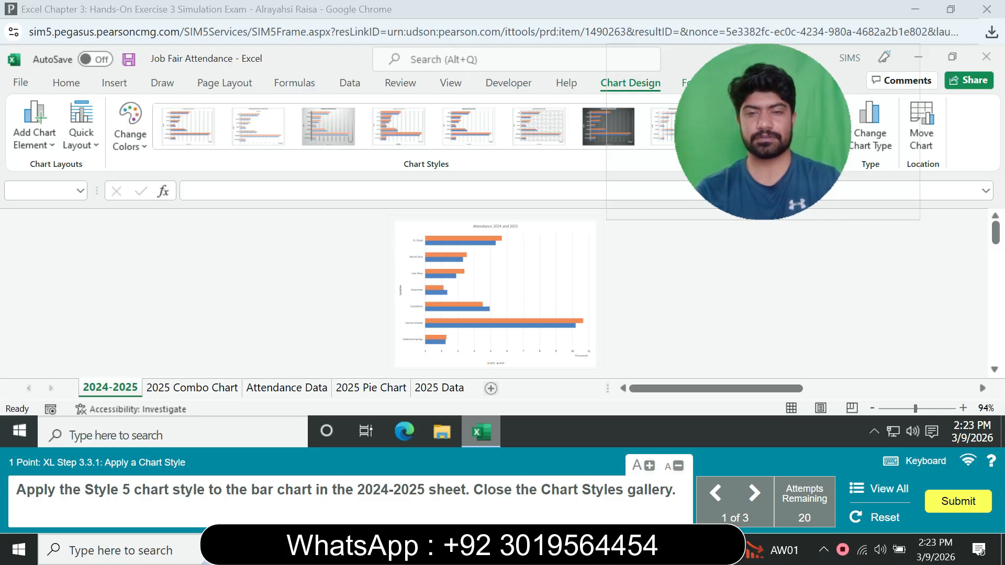
Step: Apply the Style 5 chart style to the bar chart on the 2024-2025 sheet
left_click(405, 238)
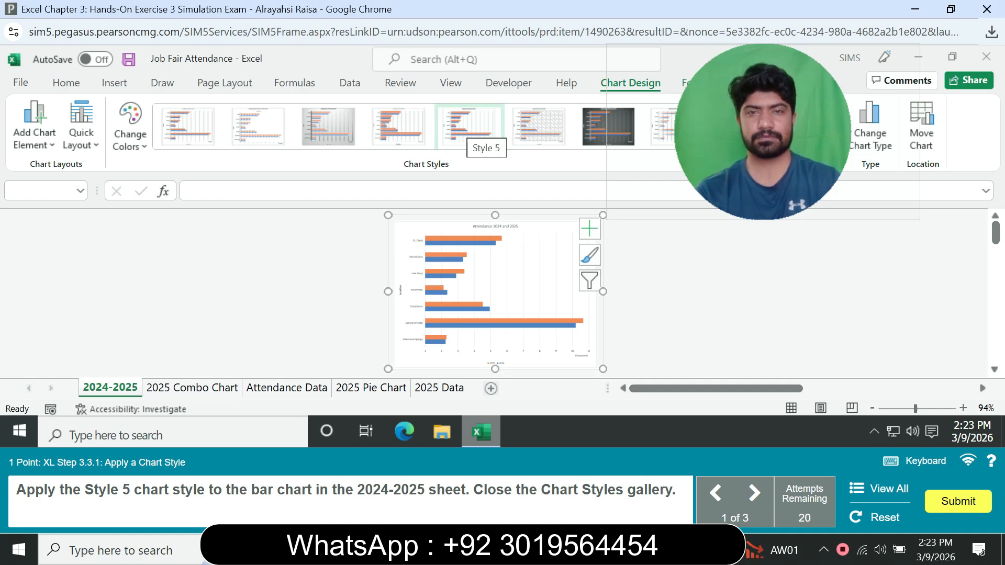
left_click(469, 128)
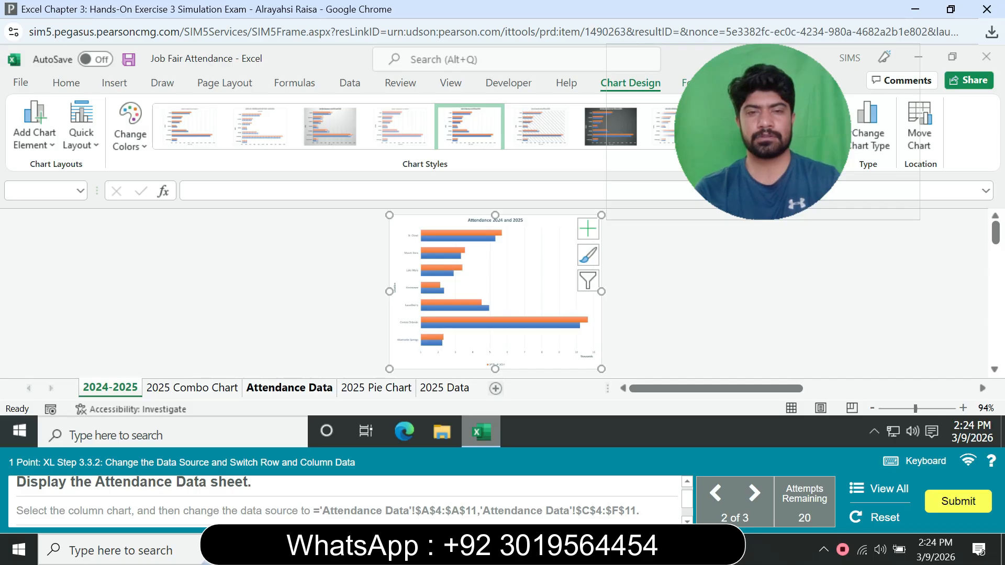
Step: Display the Attendance Data sheet and open the data source settings of its Orlando Job Fair Attendance column chart
left_click(289, 387)
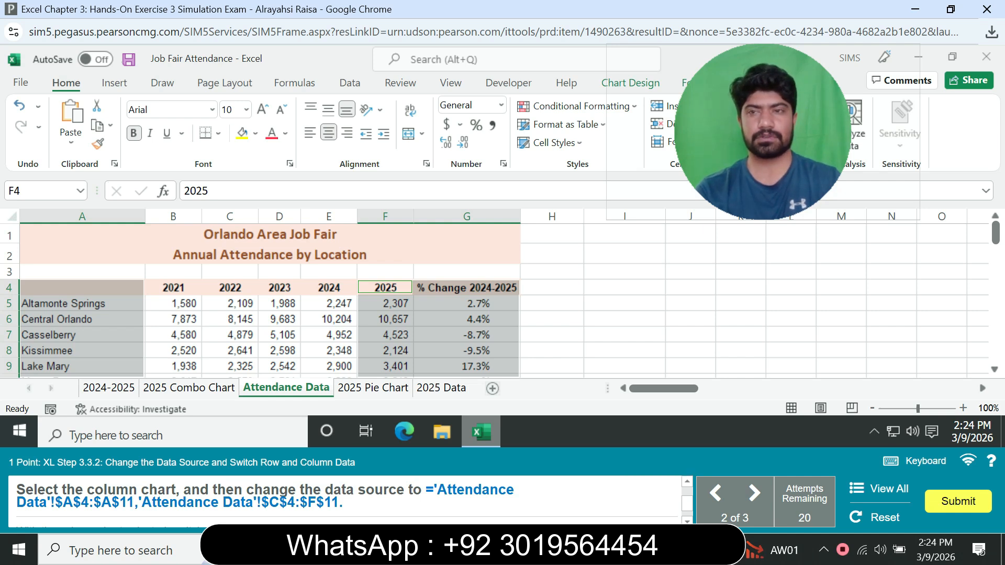
left_click_drag(994, 232, 995, 290)
left_click(354, 274)
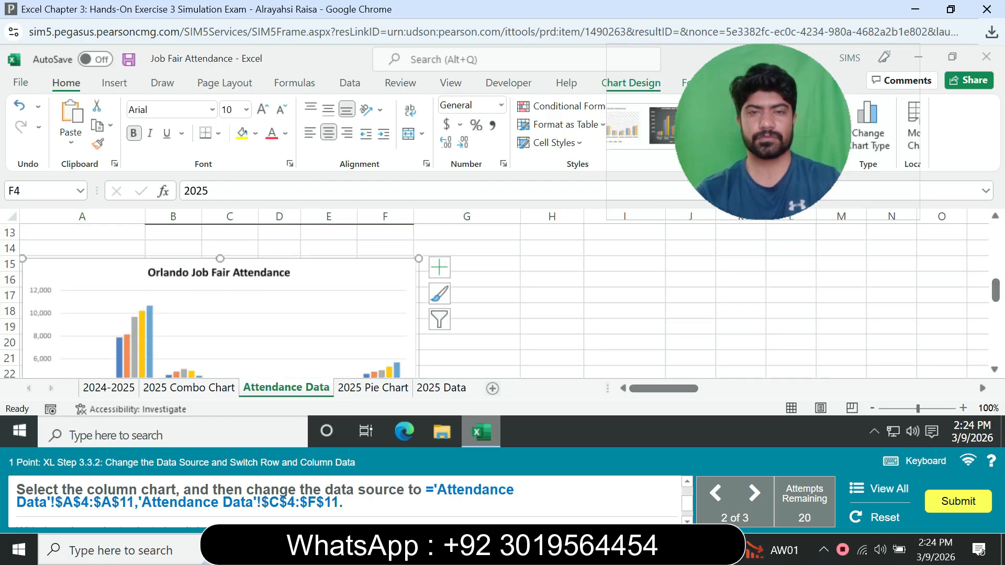
left_click_drag(762, 132, 595, 271)
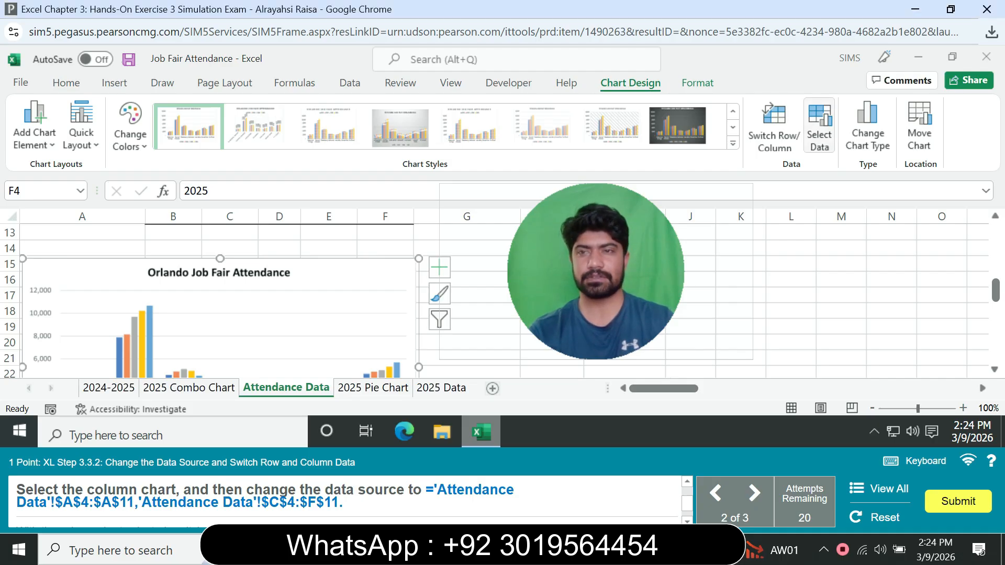
left_click(819, 131)
left_click_drag(595, 272, 786, 111)
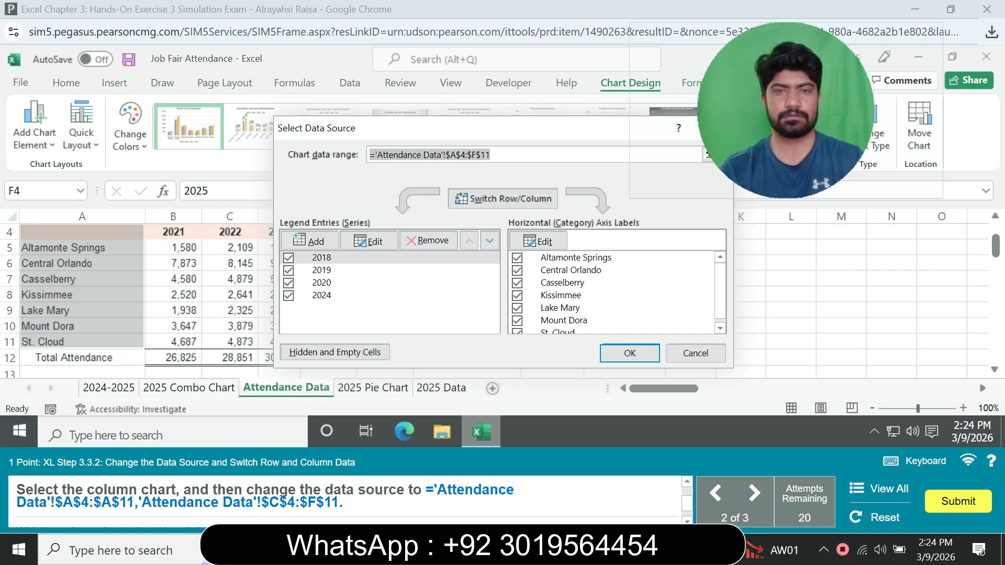
Step: Change the column chart's data range, entering 'Attendance Data'!$A$4:$A$11 and selecting C4:F11 on the sheet, and apply it
left_click(498, 155)
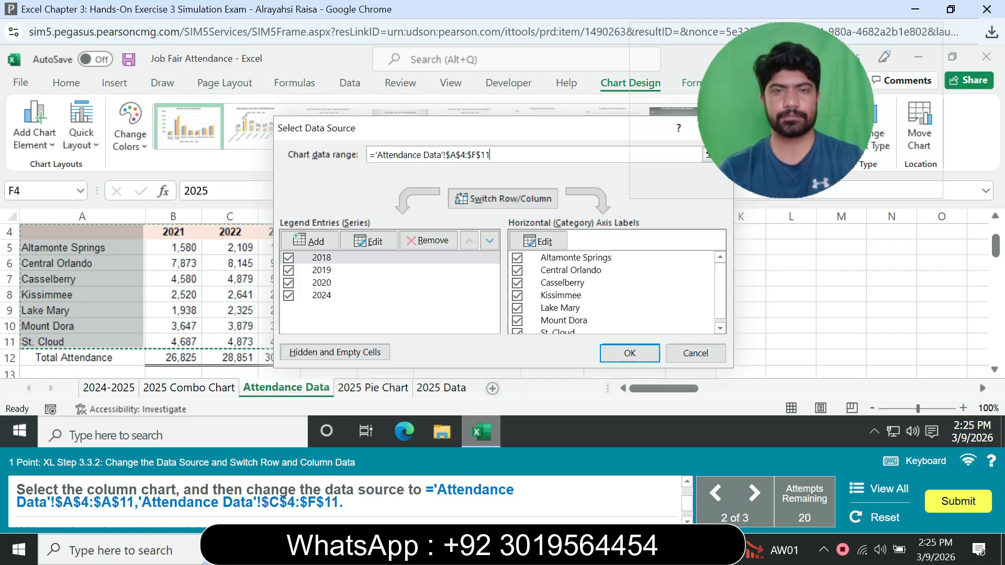
key("BackSpace")
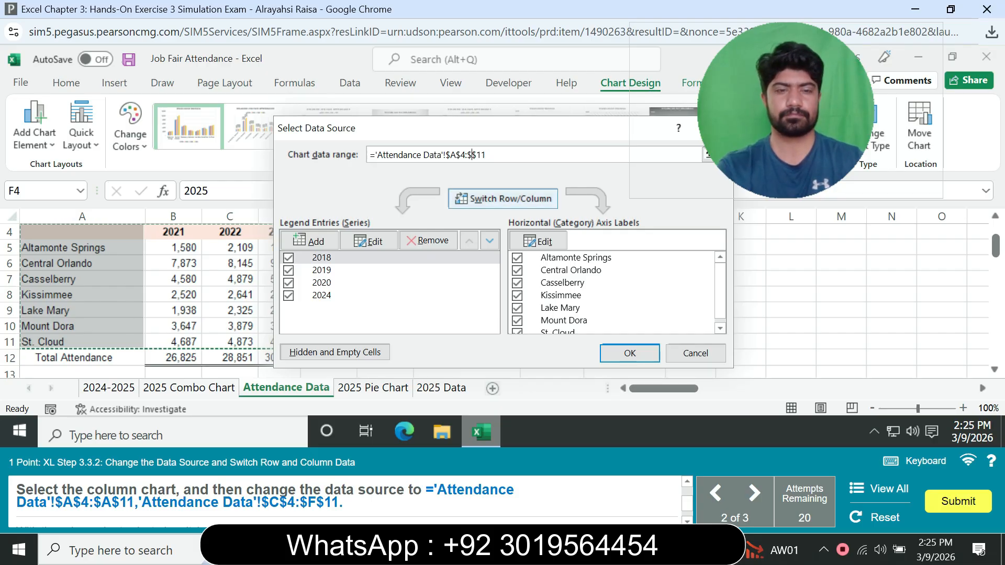
type("A")
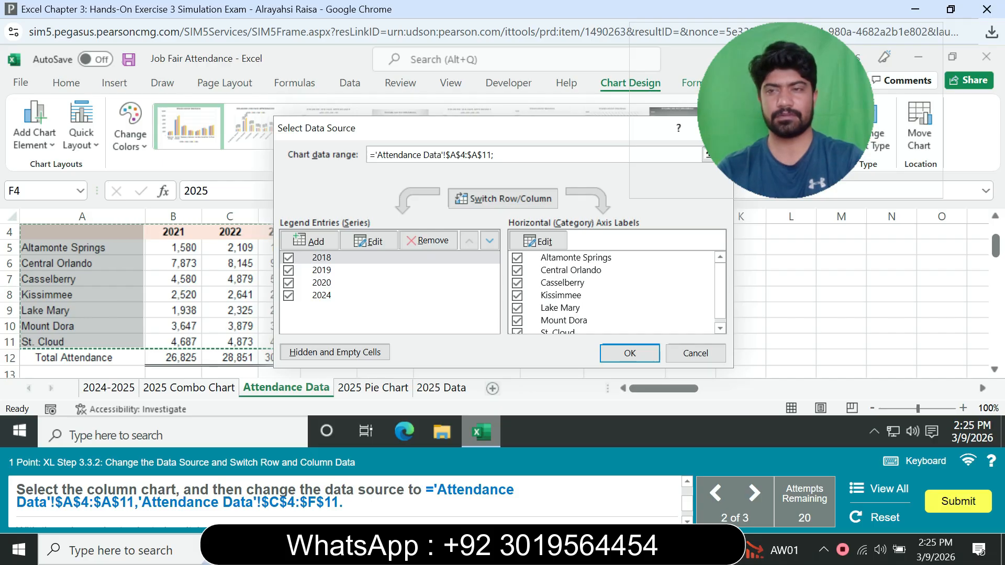
left_click_drag(445, 128, 627, 167)
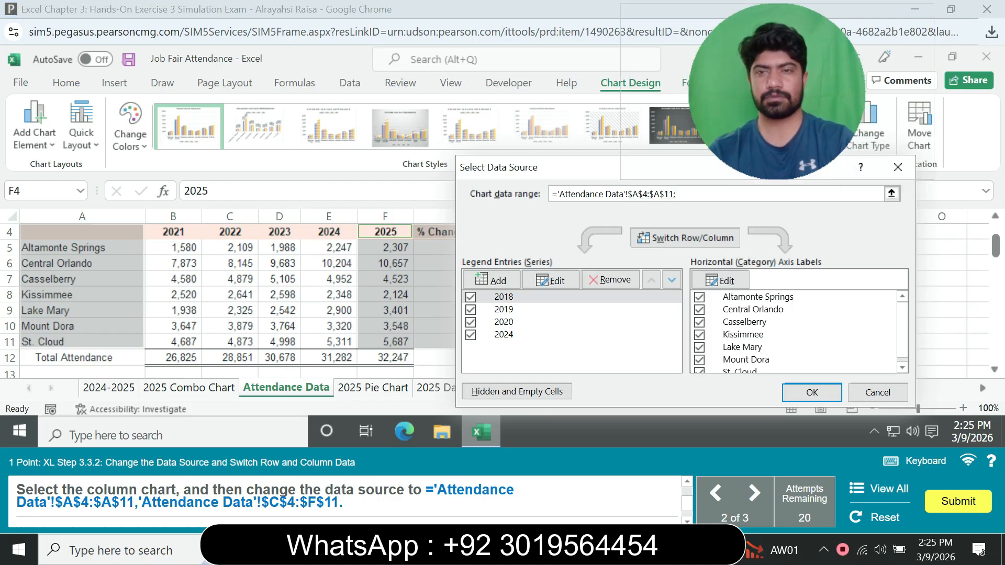
left_click_drag(230, 232, 385, 342)
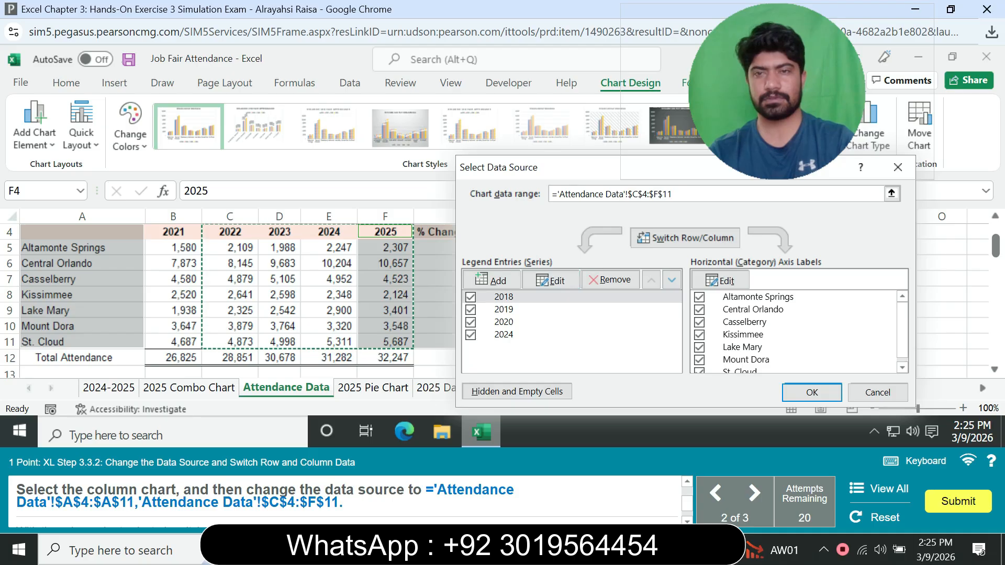
left_click(812, 392)
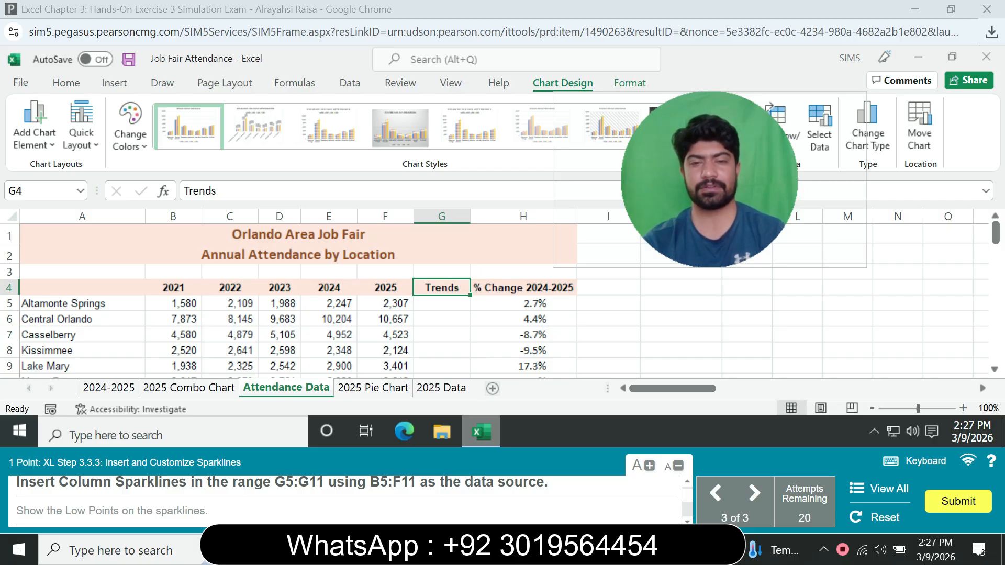
Step: Insert Column sparklines in the range G5:G11 of the Attendance Data sheet, using B5:F11 as the data range
left_click(40, 191)
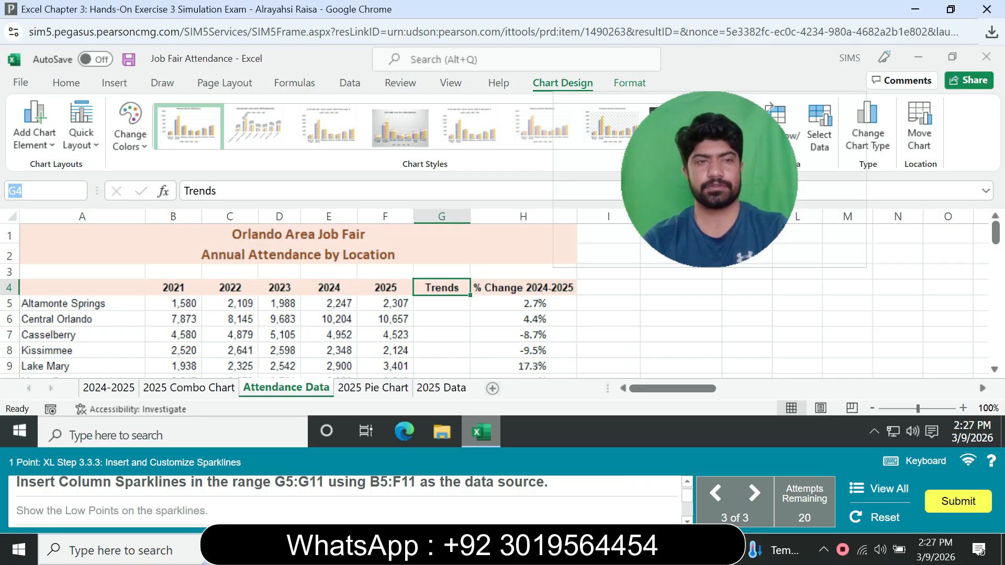
type("G5")
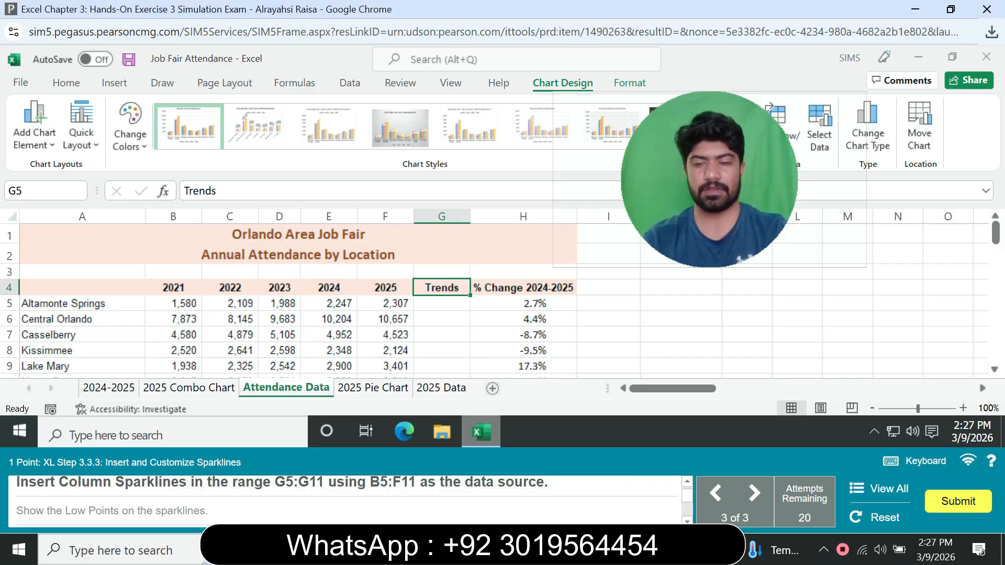
type(":G11")
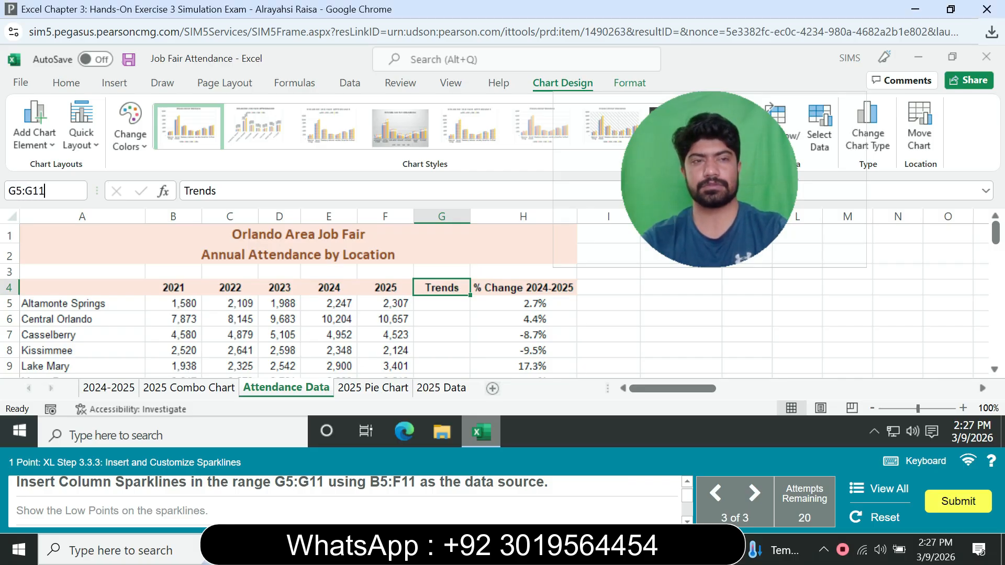
key("Return")
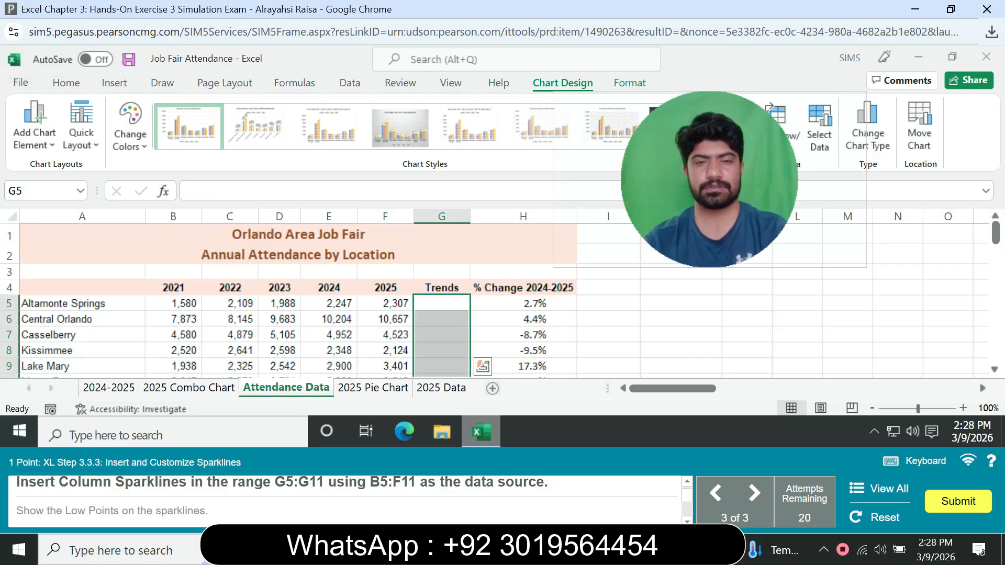
left_click(114, 82)
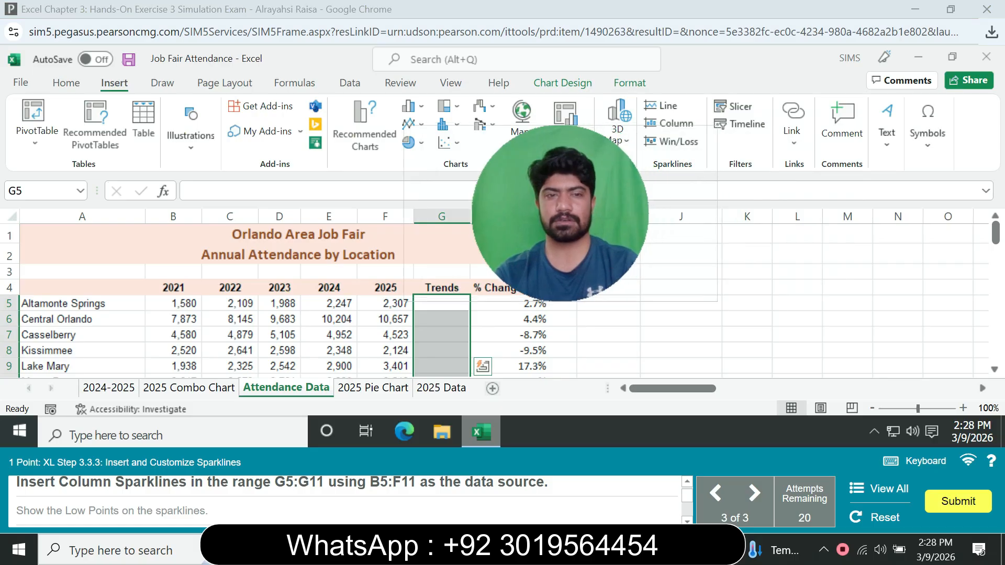
left_click(670, 123)
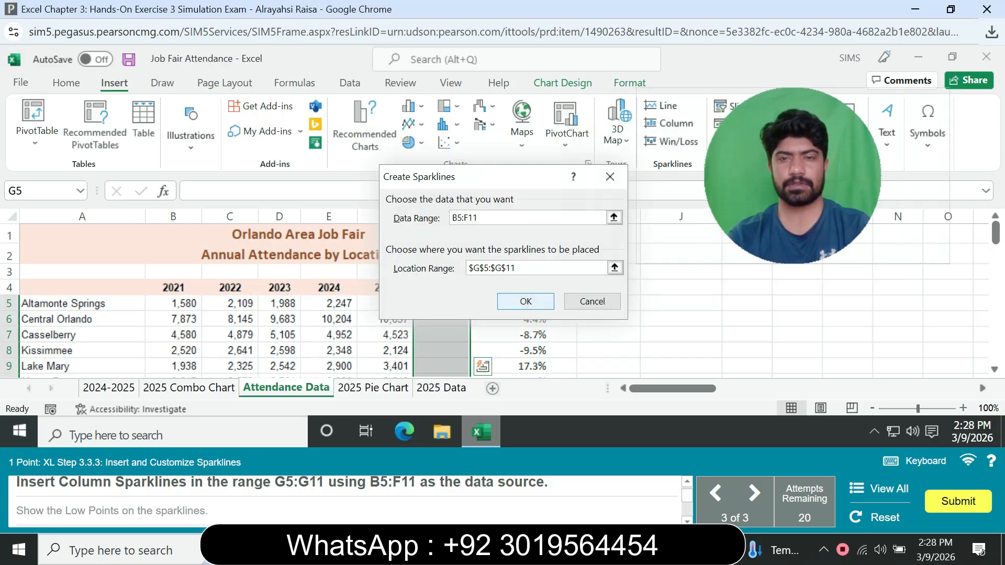
left_click(525, 301)
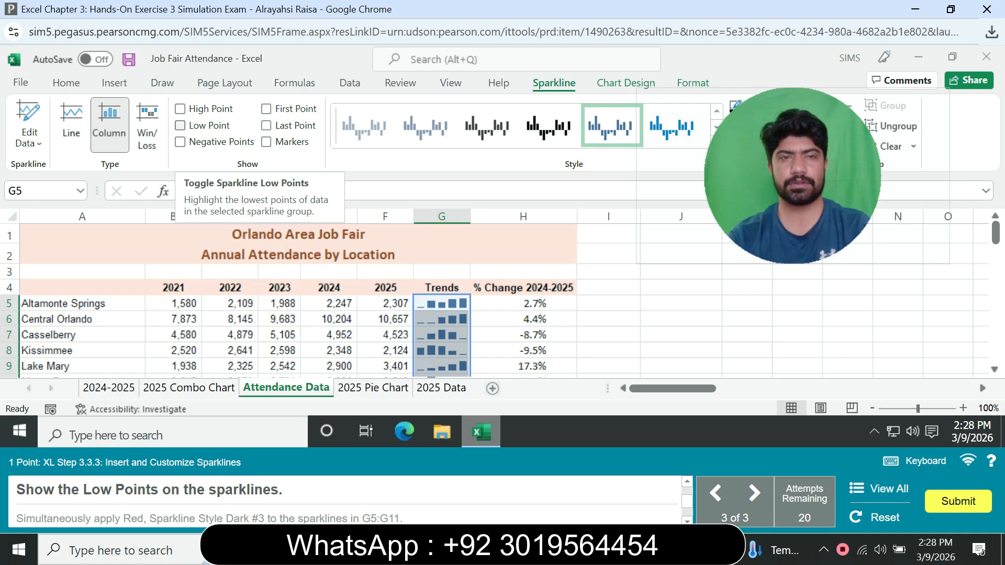
Step: Show the Low Points on the sparklines in G5:G11 and apply Red, Sparkline Style Dark #3 to them
left_click(180, 125)
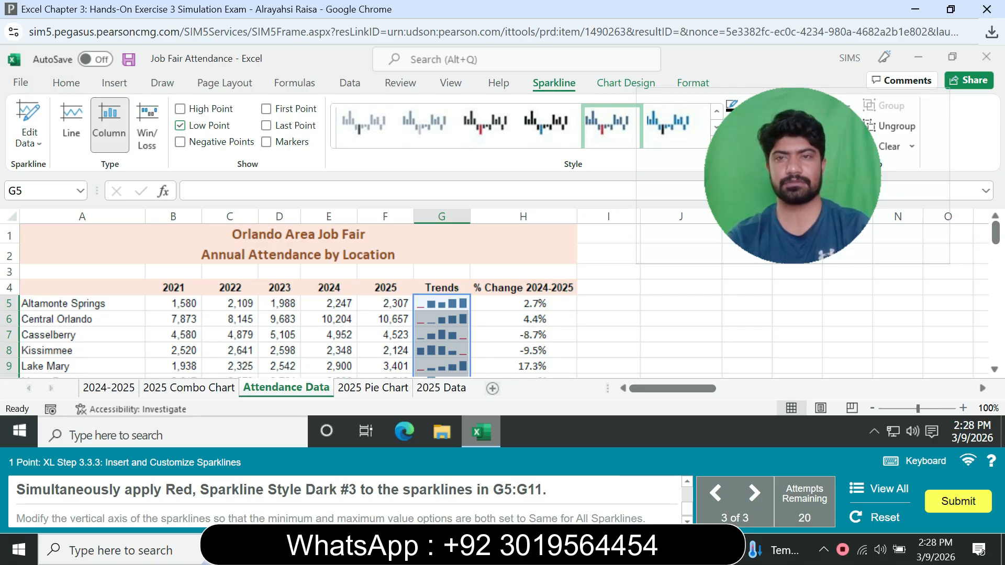
left_click(716, 141)
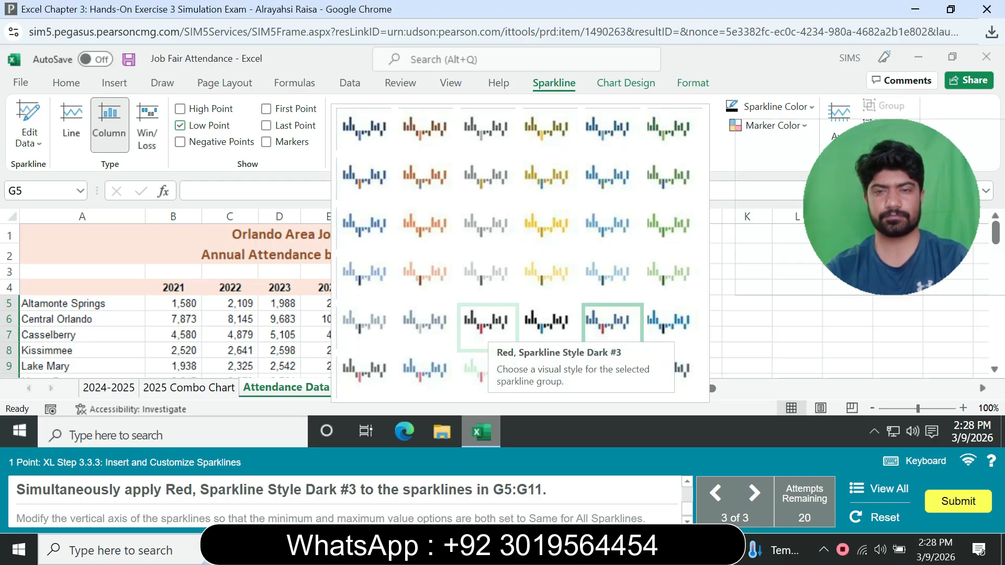
left_click(487, 325)
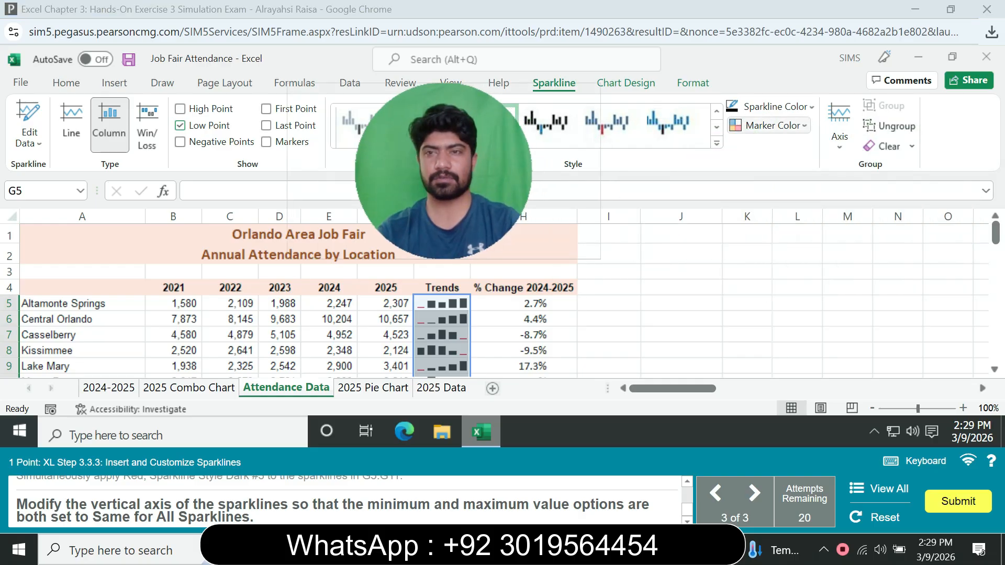
Step: Set both the vertical axis minimum and maximum value options of the sparklines to Same for All Sparklines
left_click(839, 125)
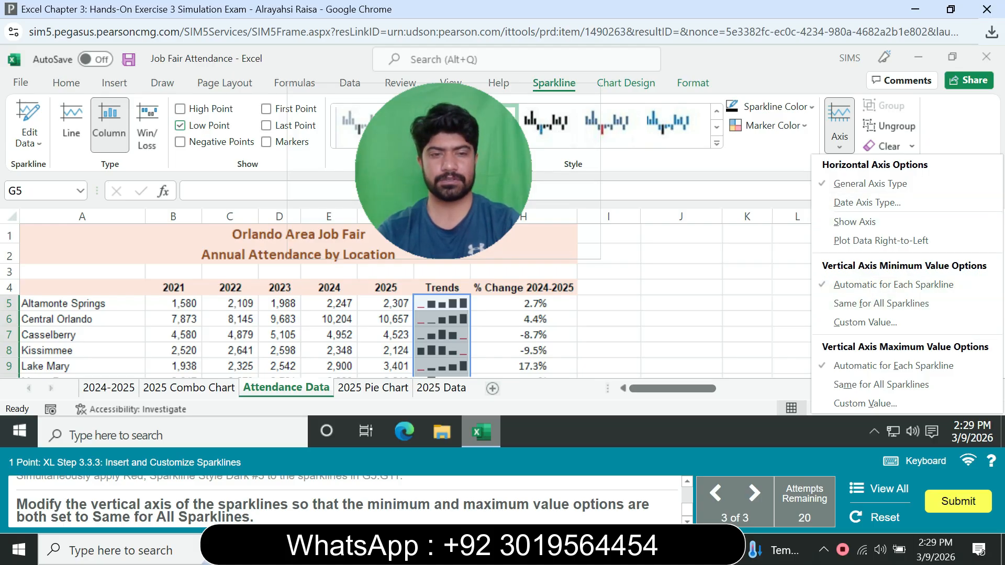
left_click(880, 303)
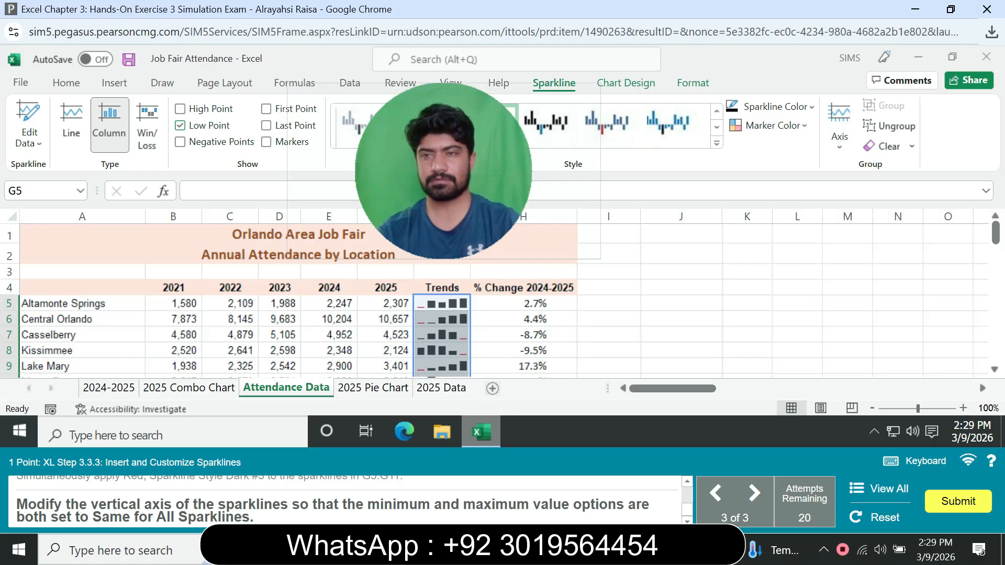
left_click(839, 131)
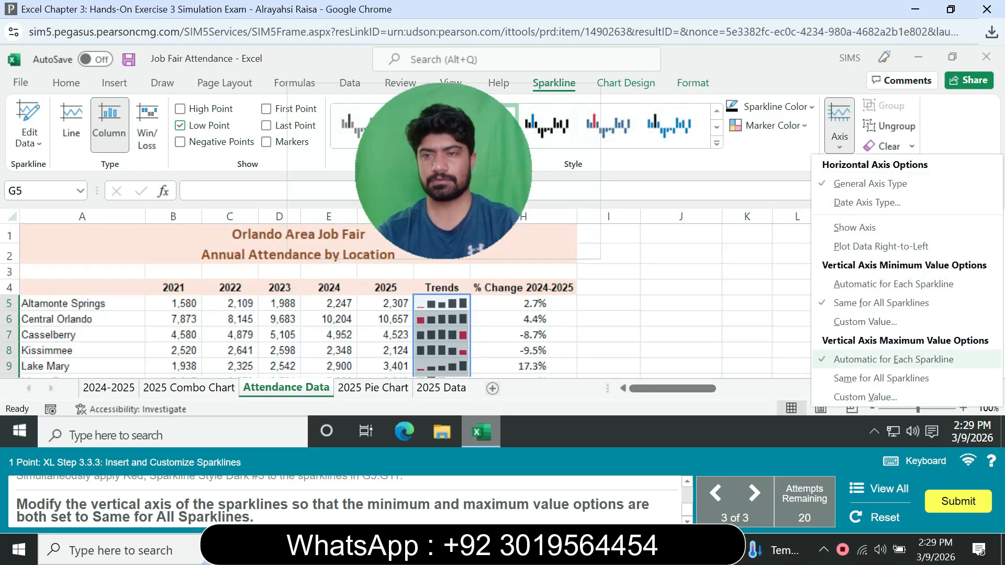
left_click(858, 378)
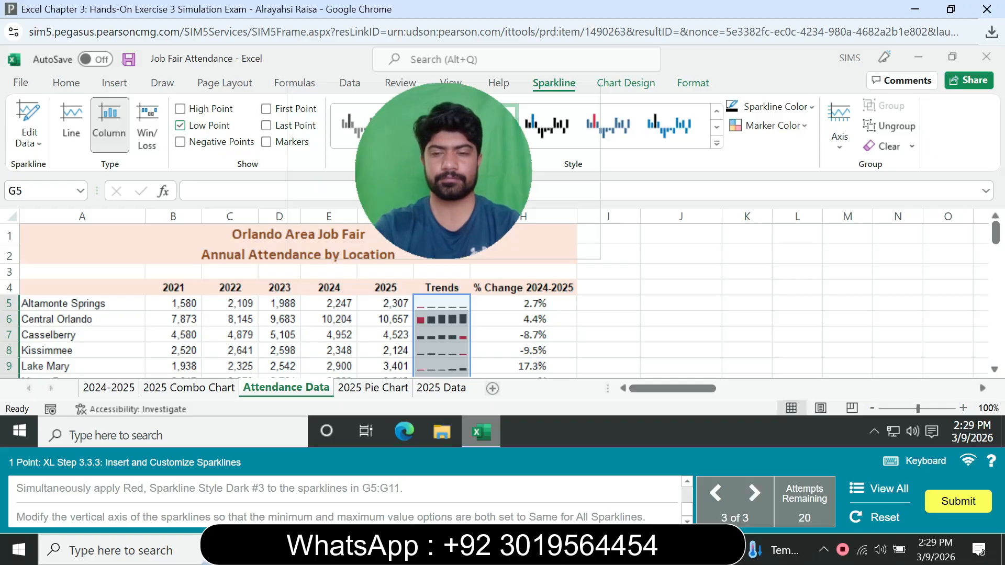